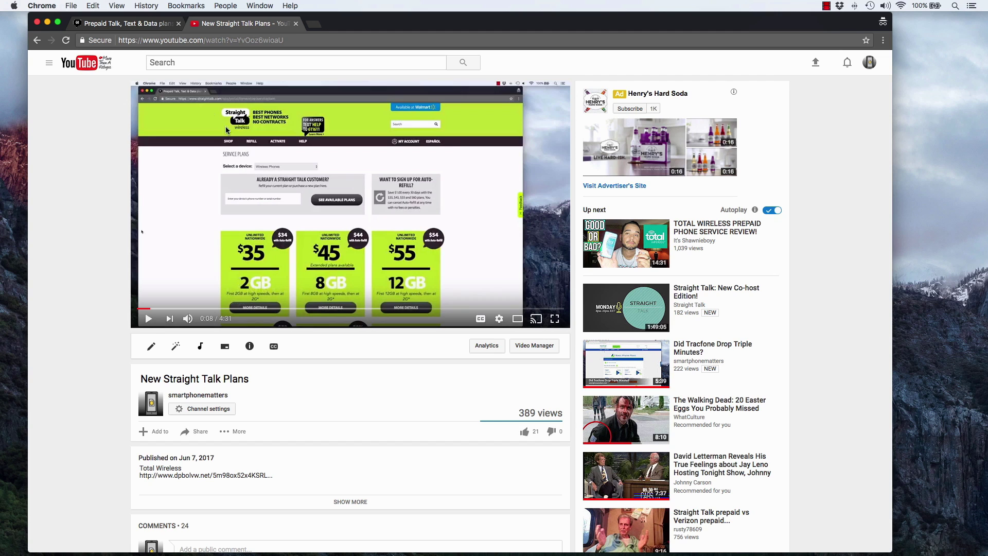
# Switch to the Straight Talk plans page showing the $45 unlimited plan with 8GB high-speed data.
pyautogui.click(123, 23)
pyautogui.moveTo(230, 122)
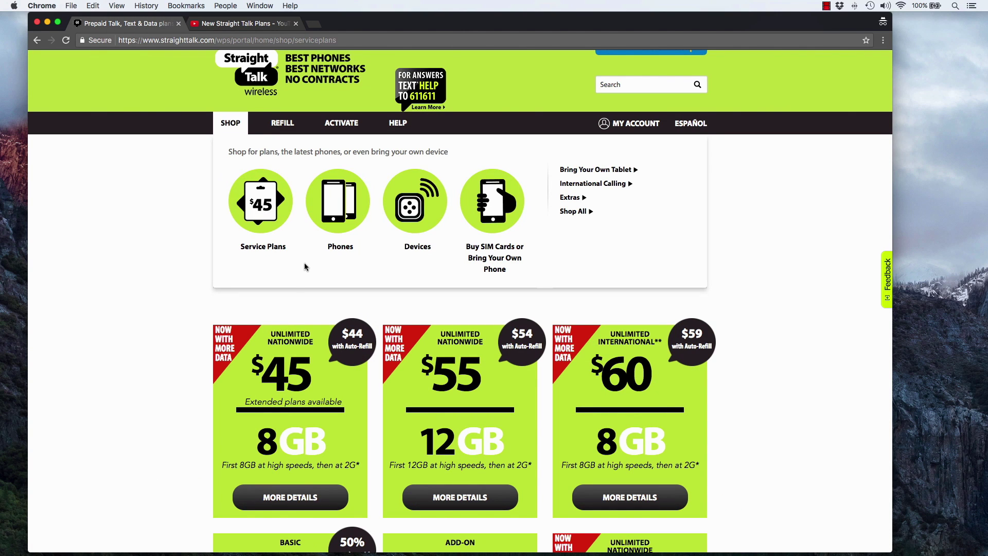
pyautogui.scroll(-2, 305, 309)
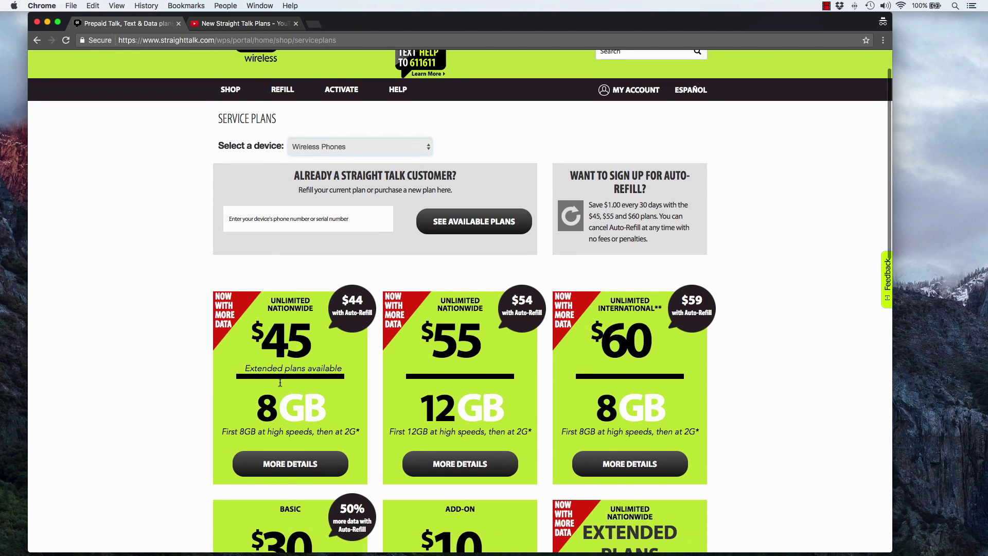
pyautogui.scroll(-4, 280, 384)
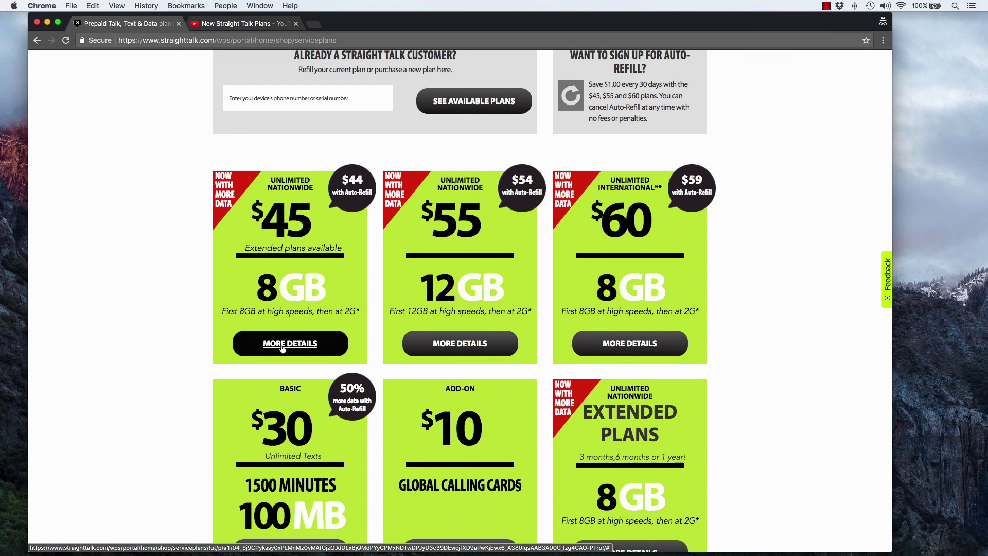
pyautogui.scroll(2, 282, 348)
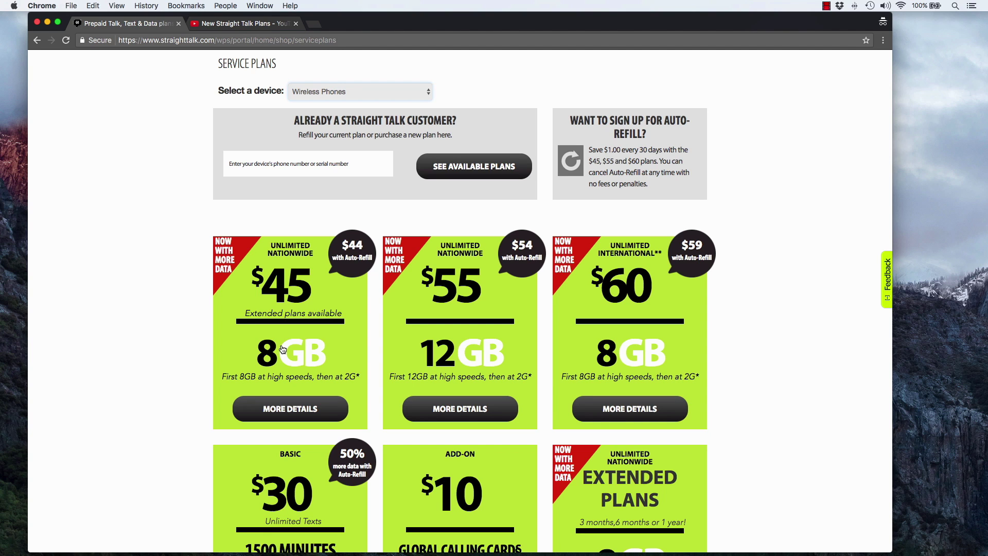
# Return to the paused New Straight Talk Plans video showing the $35, $45 and $55 plans.
pyautogui.click(246, 23)
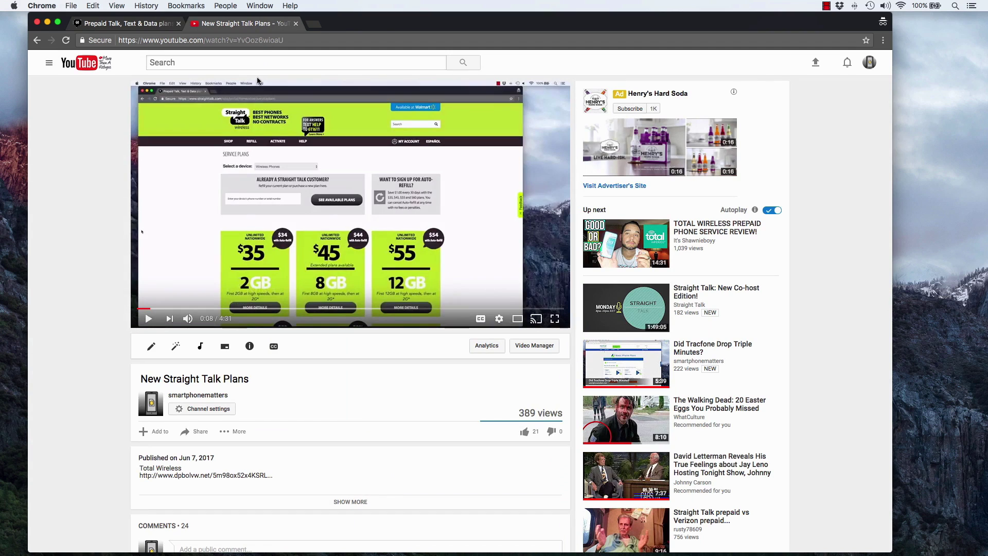